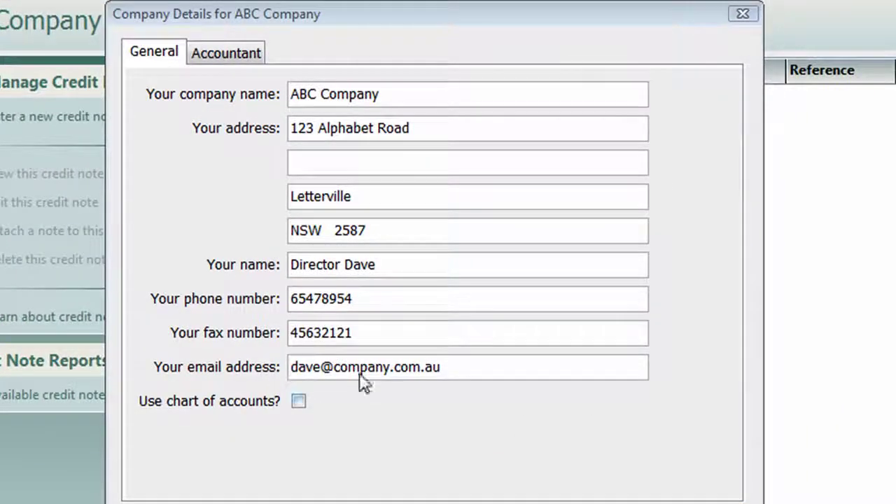
Tick 'Use chart of accounts?' on the General tab of ABC Company's details
click(299, 402)
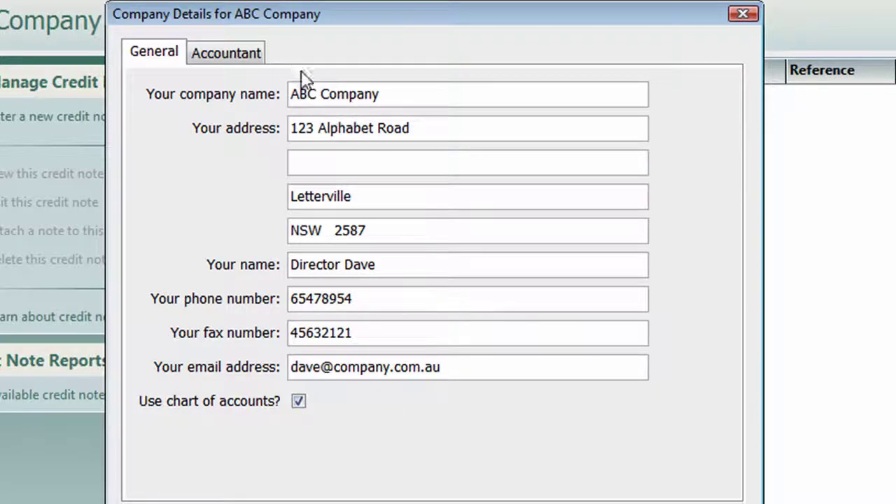
On the Accountant tab, review the practice details and tick 'Create a supplier from your accountant's details?'
click(218, 53)
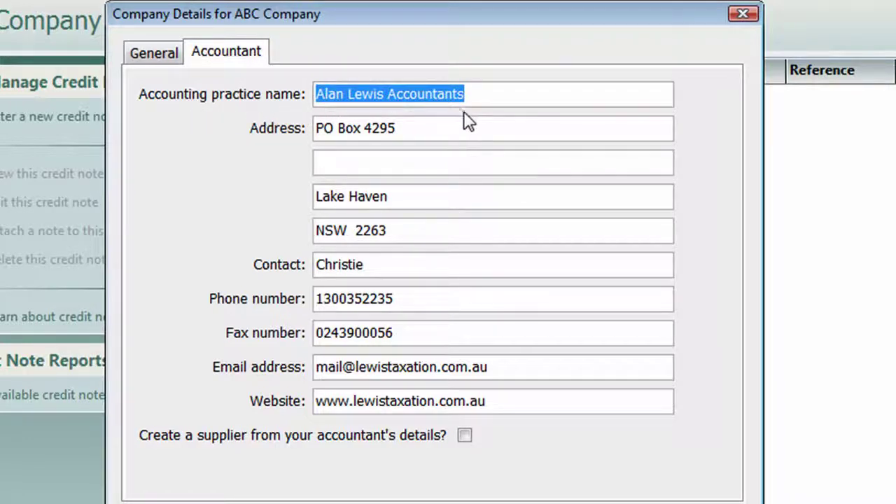
click(479, 98)
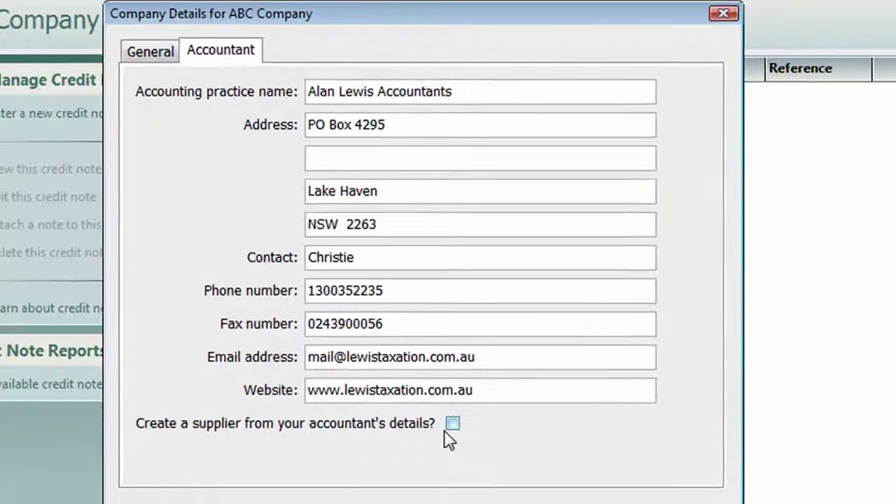
click(452, 423)
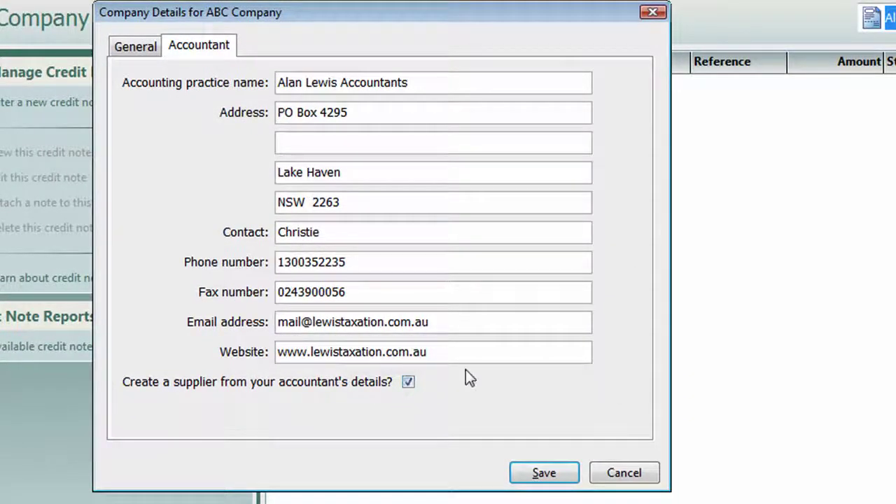
Save the company details, then save the prefilled ACCTNT supplier form
click(565, 474)
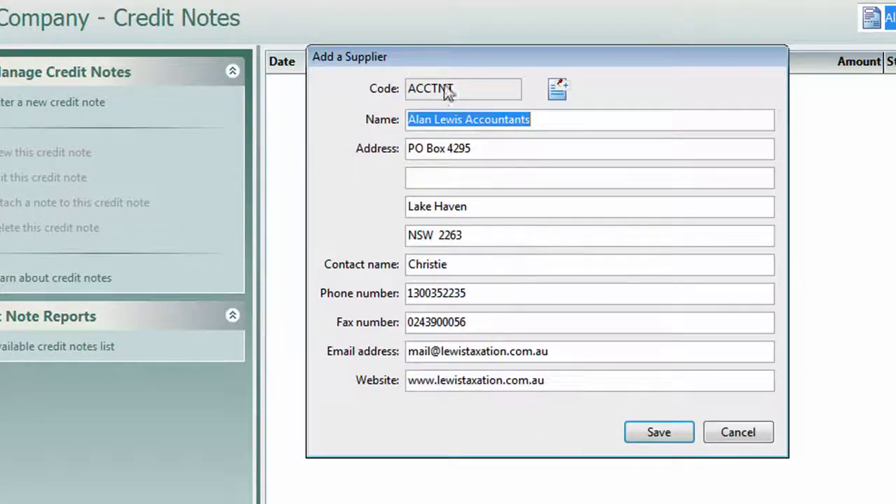
drag(469, 58, 286, 45)
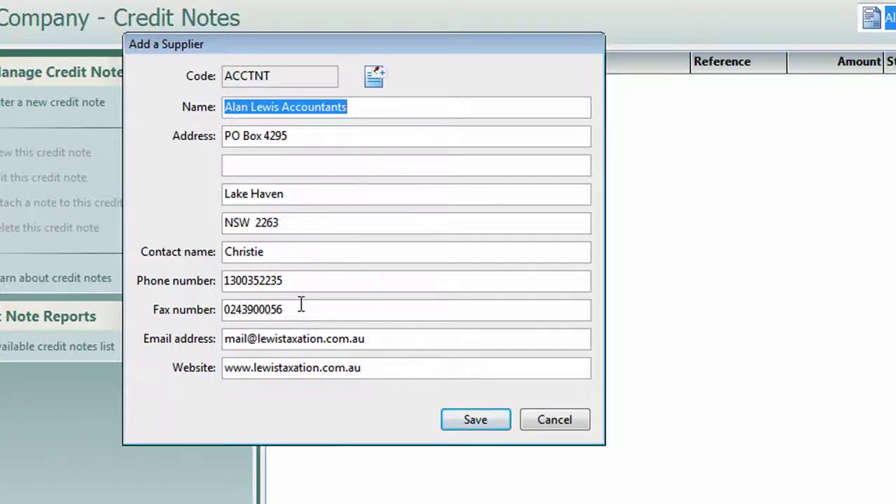
click(484, 420)
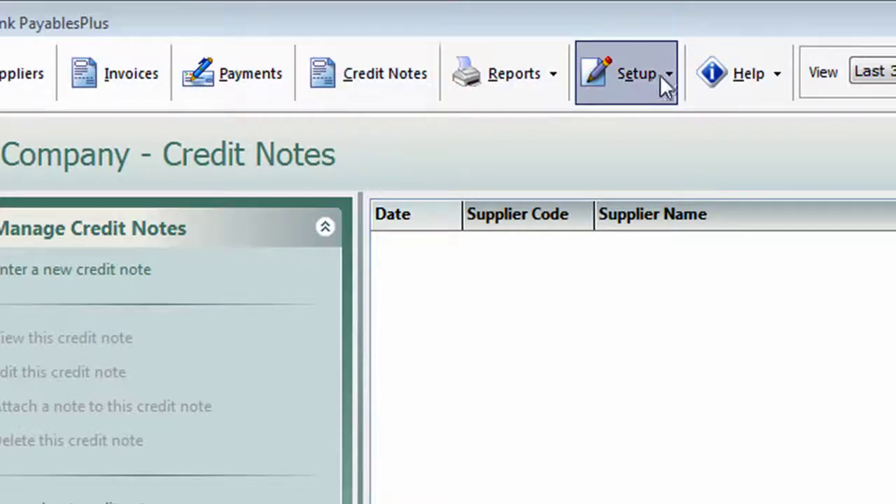
Add a bank account named ABC Company with its account number, paying by Direct Debit
click(668, 76)
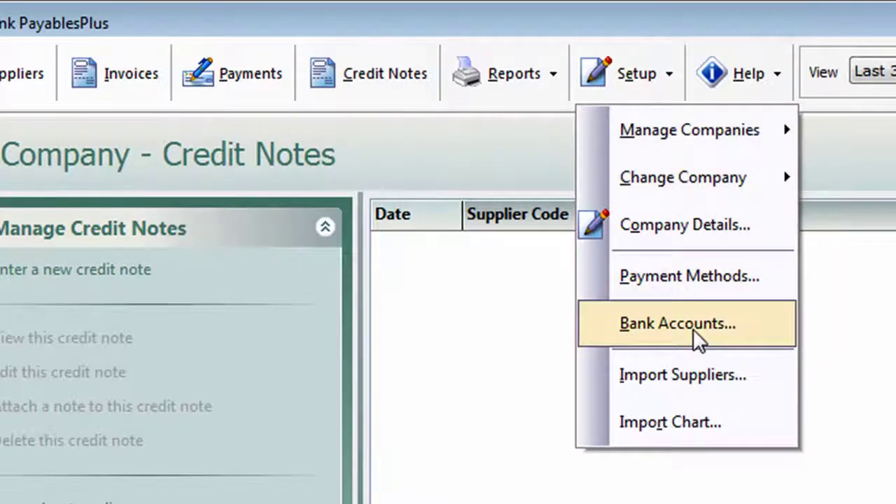
click(693, 329)
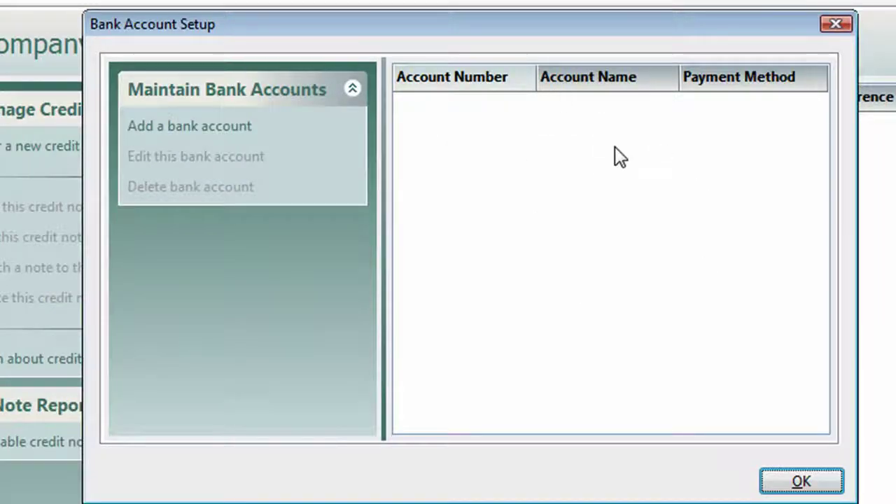
click(222, 128)
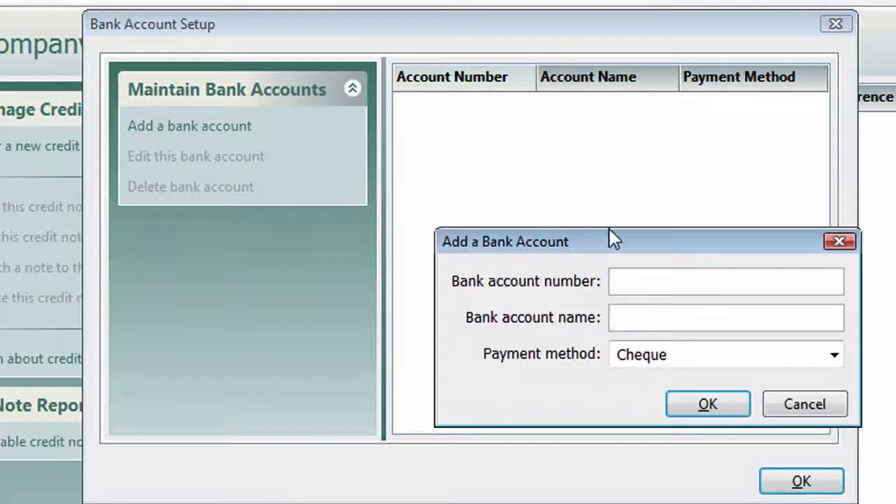
text(123456)
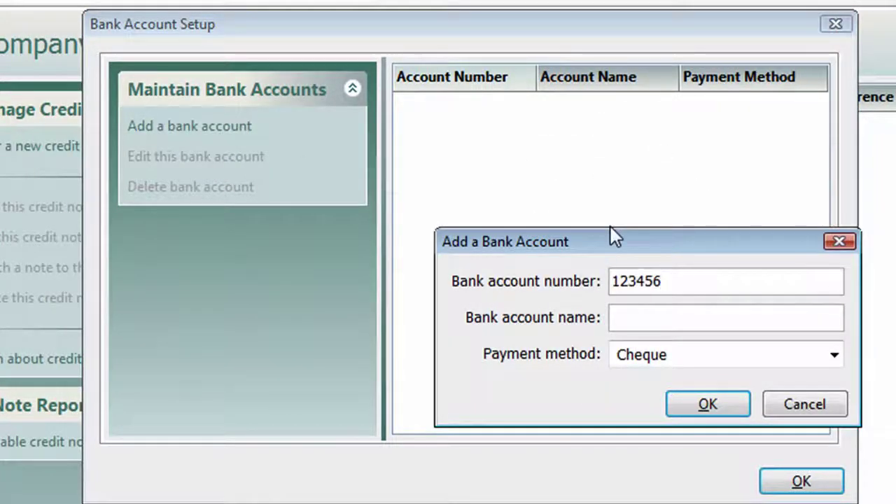
text(54)
click(668, 310)
text(AB)
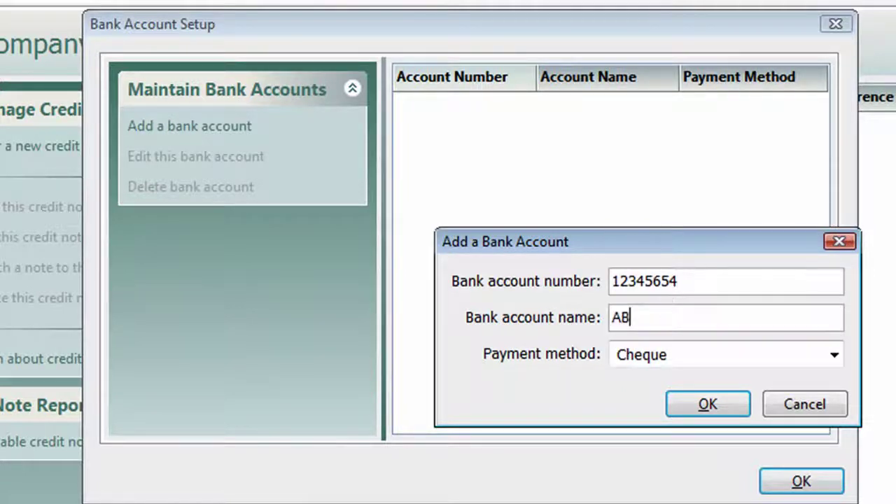
text(C Company)
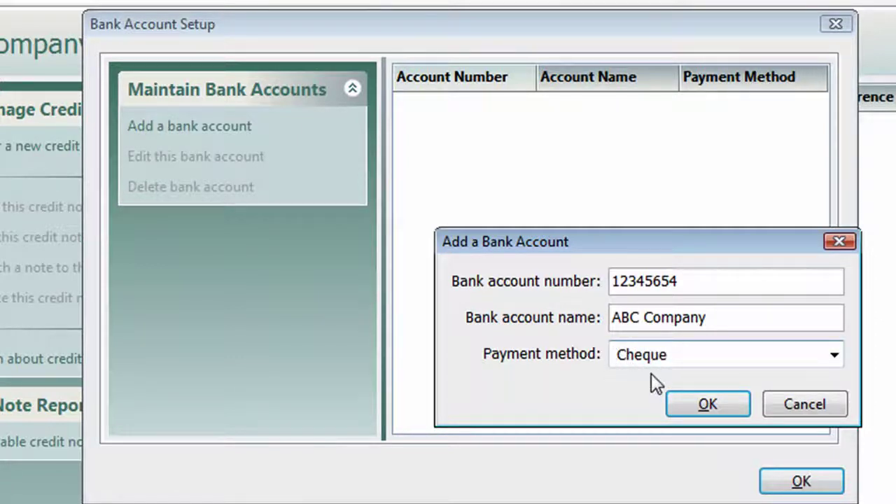
click(836, 355)
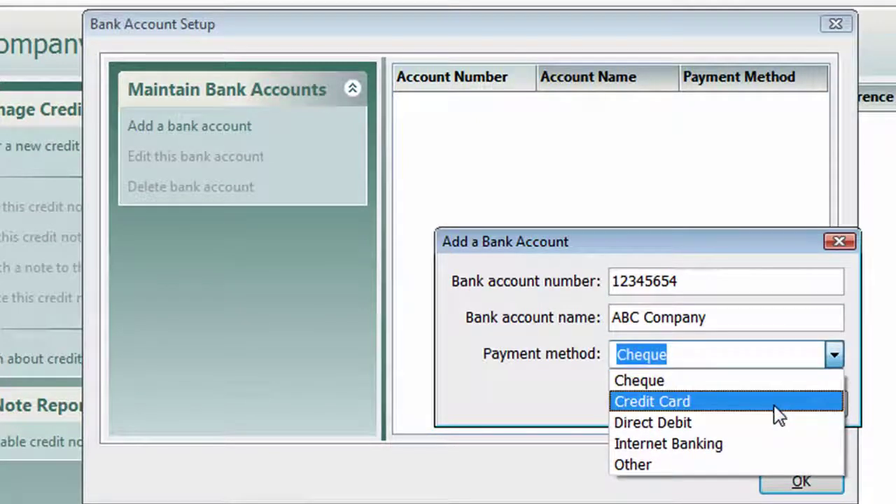
click(762, 423)
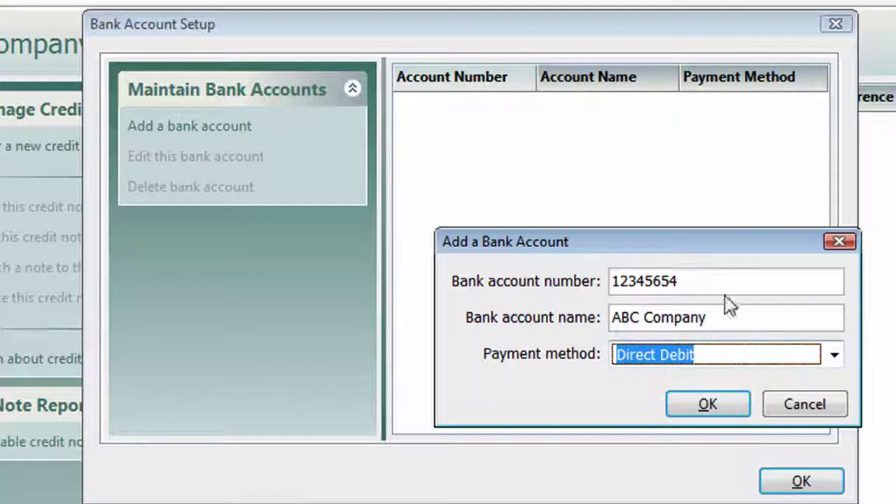
click(708, 405)
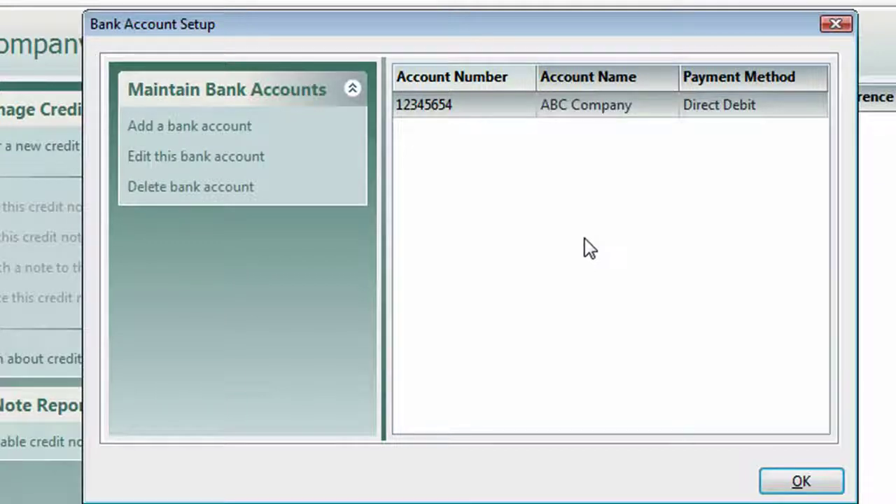
Add a second bank account named for the director, paid by Credit Card, then close setup
click(199, 127)
click(677, 291)
text(54321120)
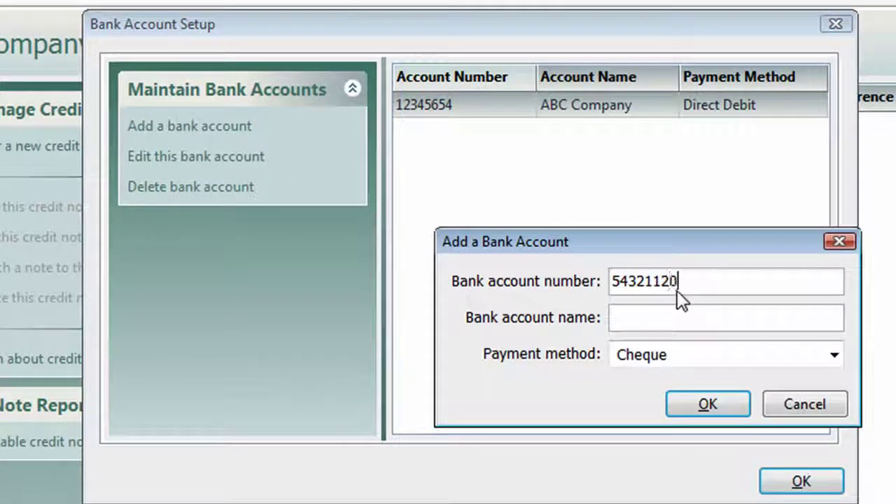
click(659, 316)
text(Director Dave)
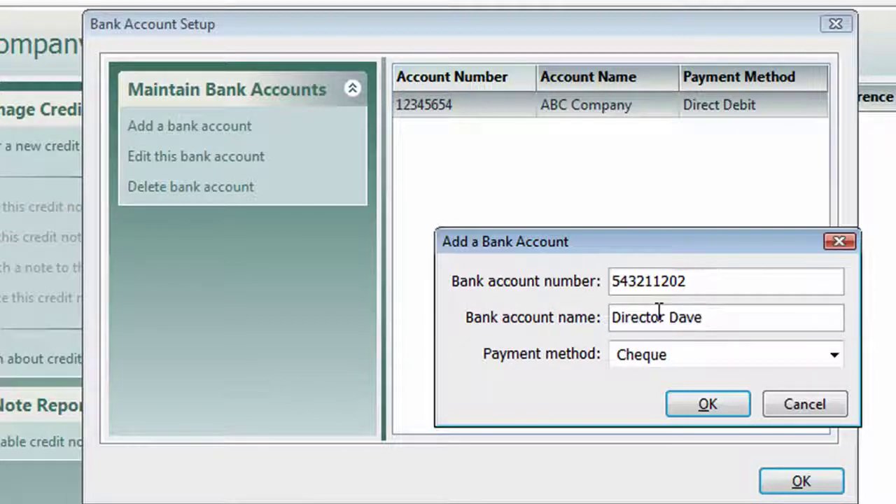
key(Tab)
click(834, 357)
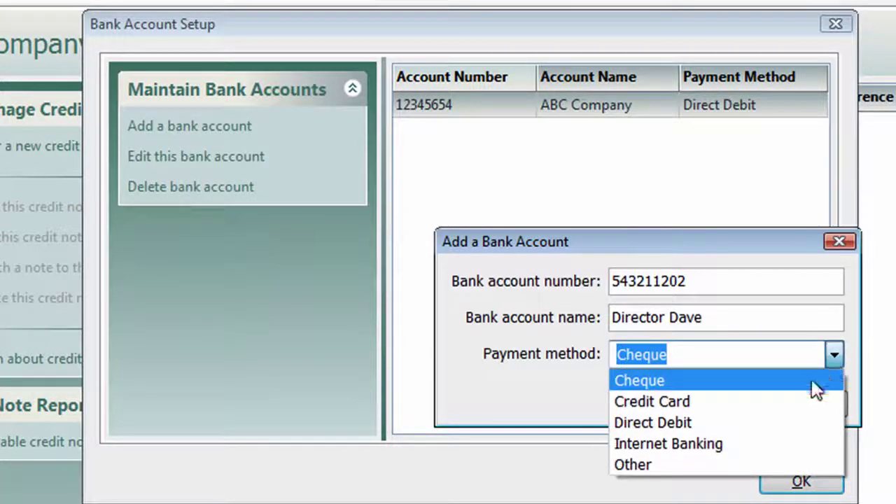
click(735, 406)
click(725, 411)
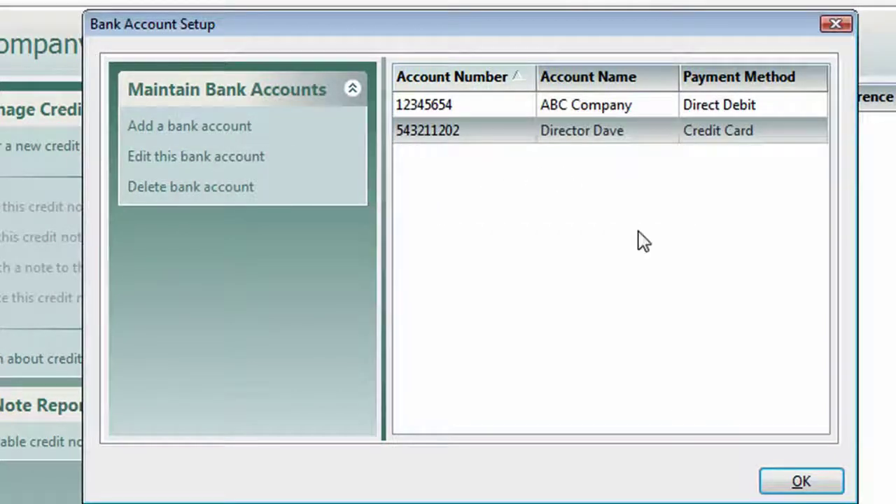
click(799, 484)
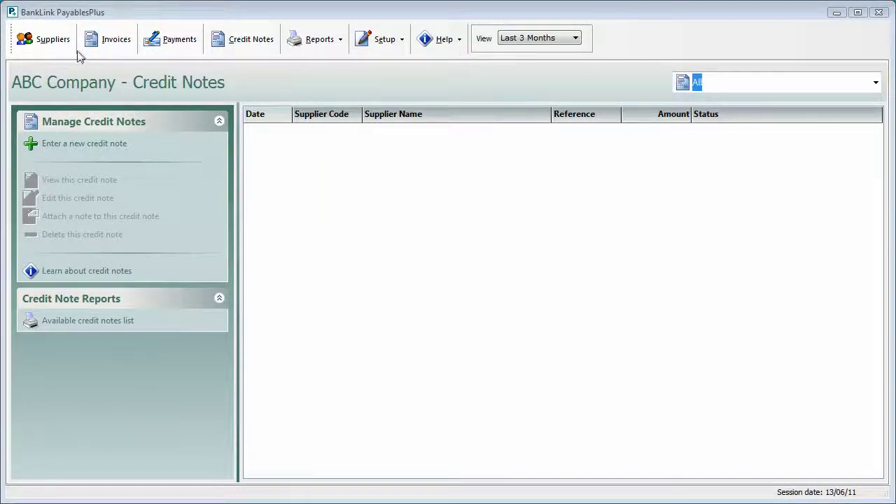
Start a new supplier with code XYZWIDCO and name XYZ Widget Company
click(47, 40)
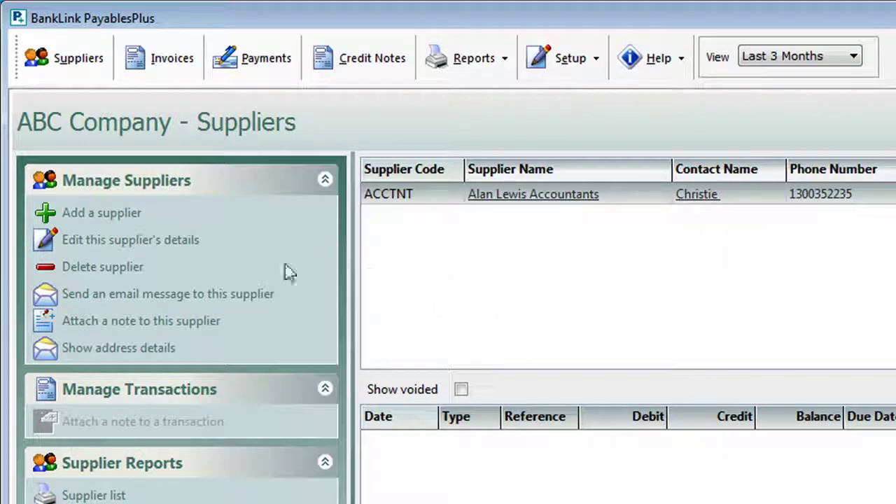
click(106, 217)
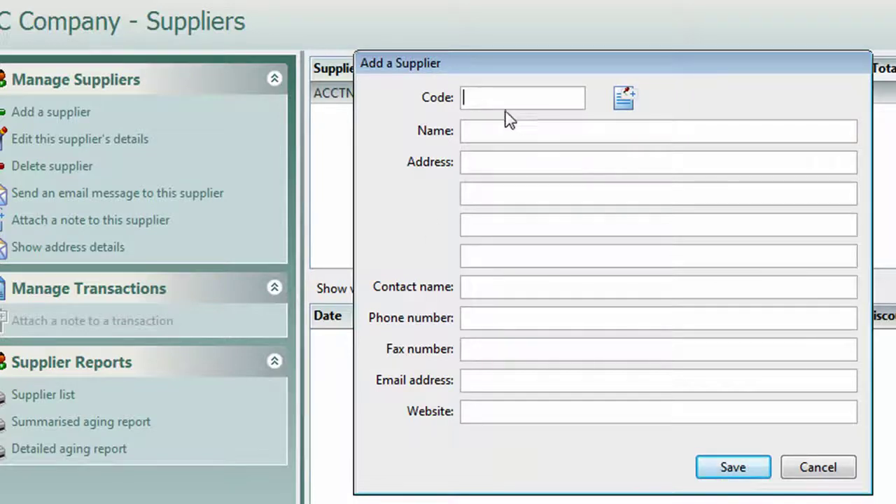
text(XY)
text(Z)
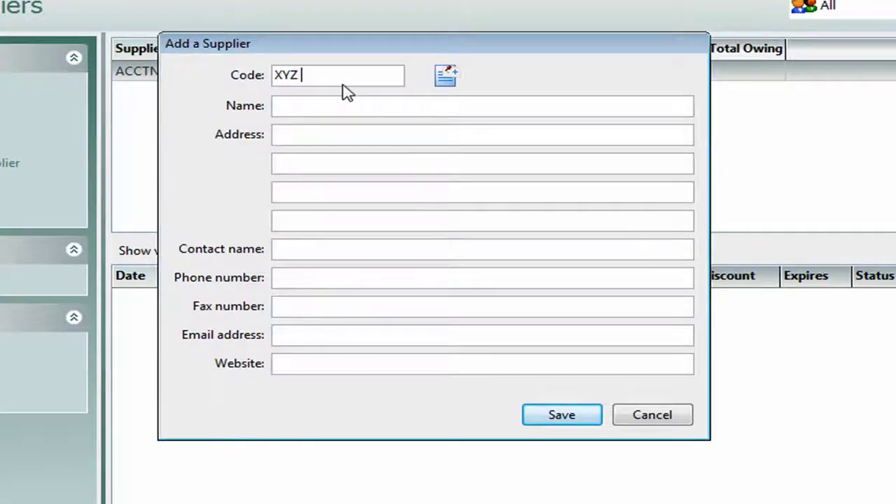
text(WID)
key(Tab)
text(XYZ Widget Company)
Enter the supplier's street address, contact name, phone number and e-mail, then save it
key(Tab)
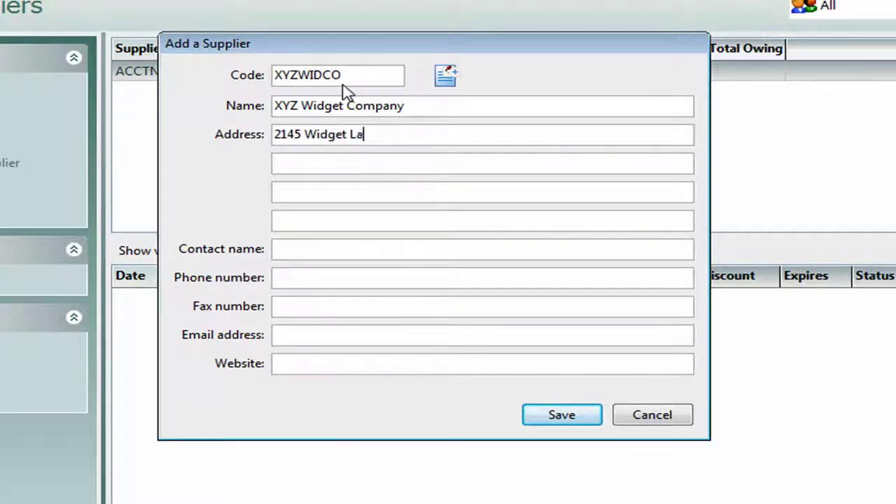
key(Tab)
key(Tab)
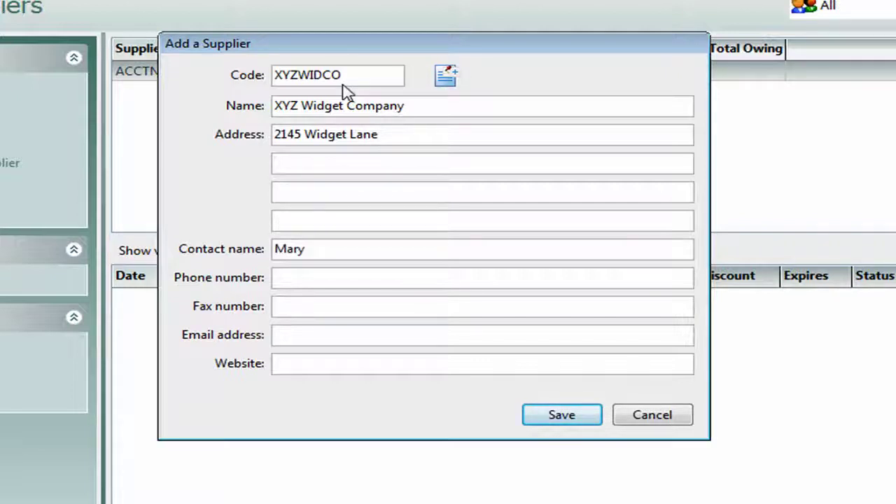
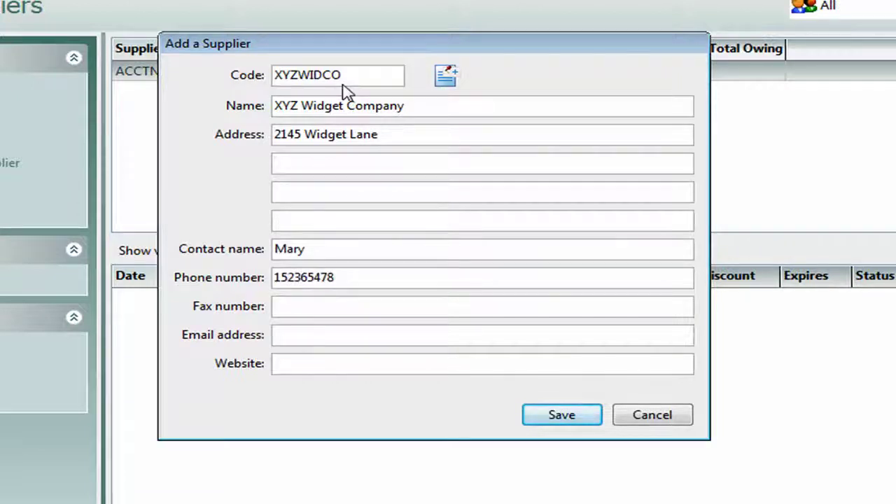
key(Tab)
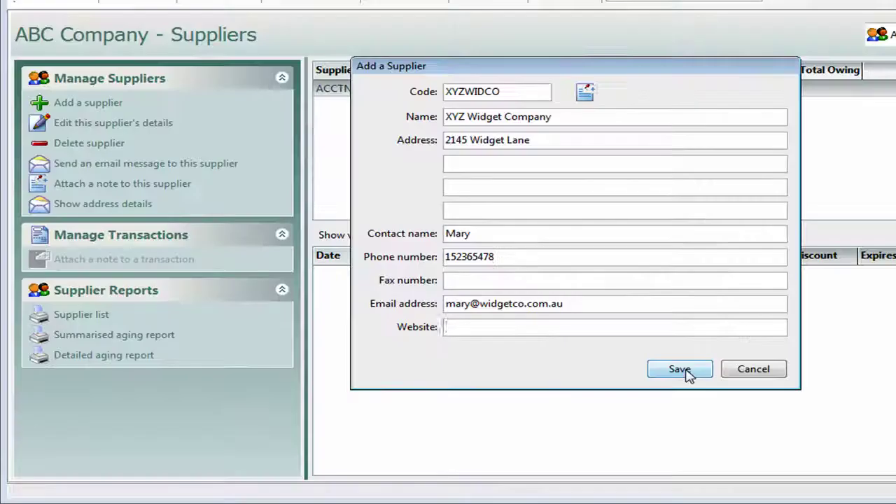
click(679, 369)
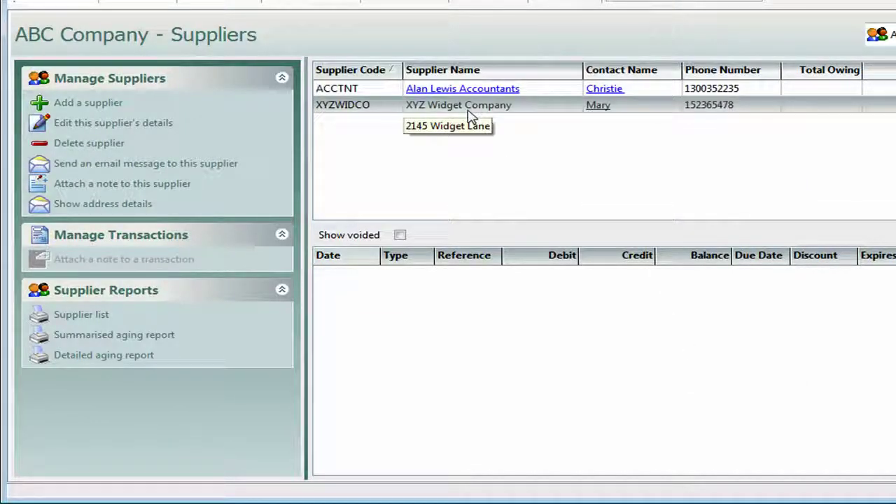
click(131, 210)
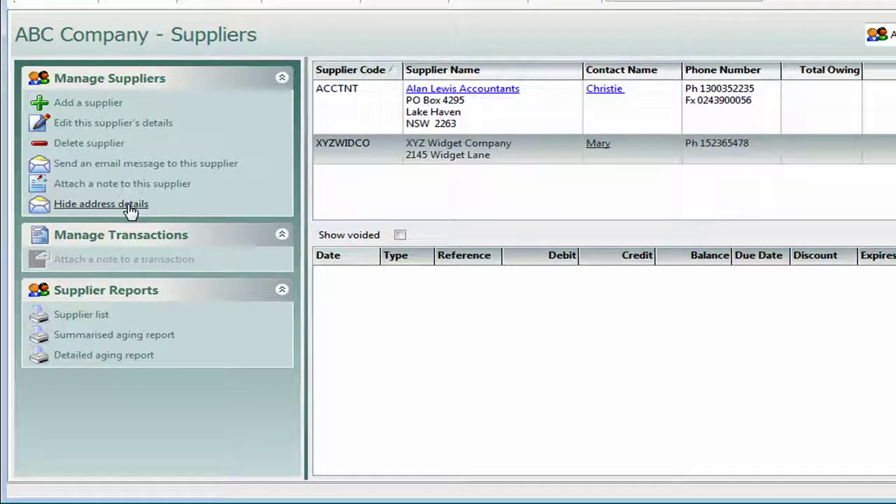
click(131, 209)
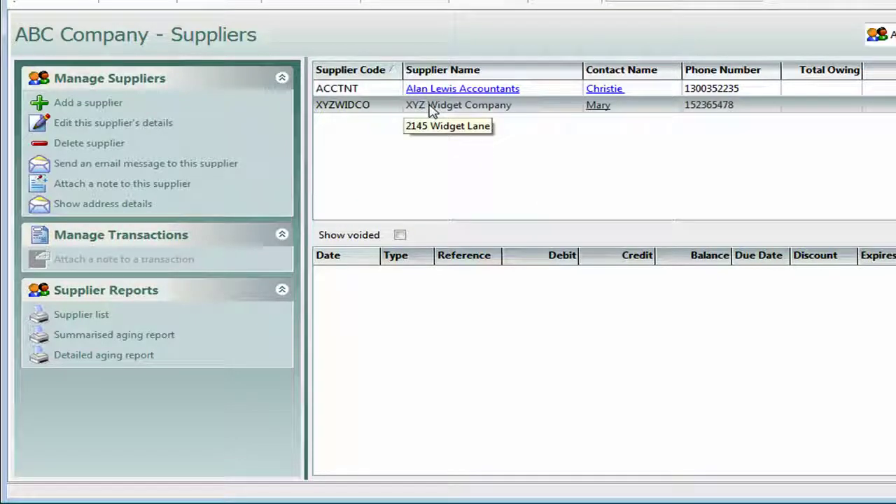
right_click(430, 111)
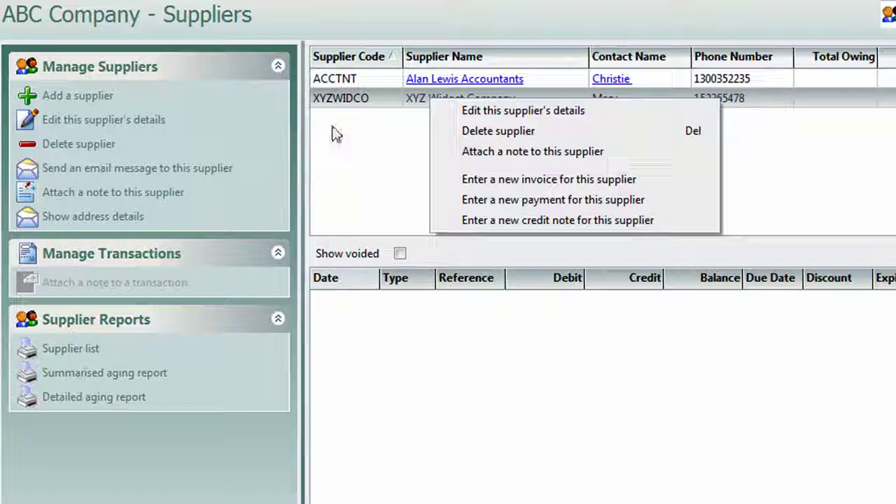
Create supplier OPTUS named Optus Billing, fixing the mistyped code, and save it
click(64, 98)
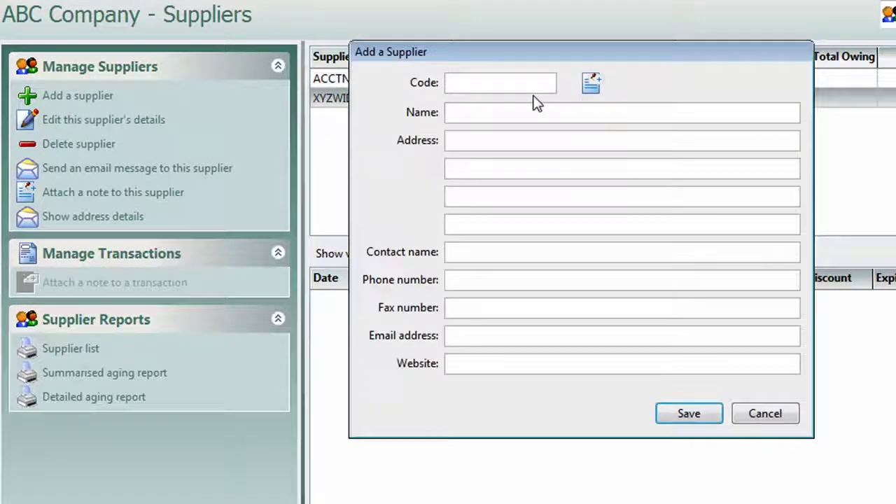
text(OPTS)
key(Tab)
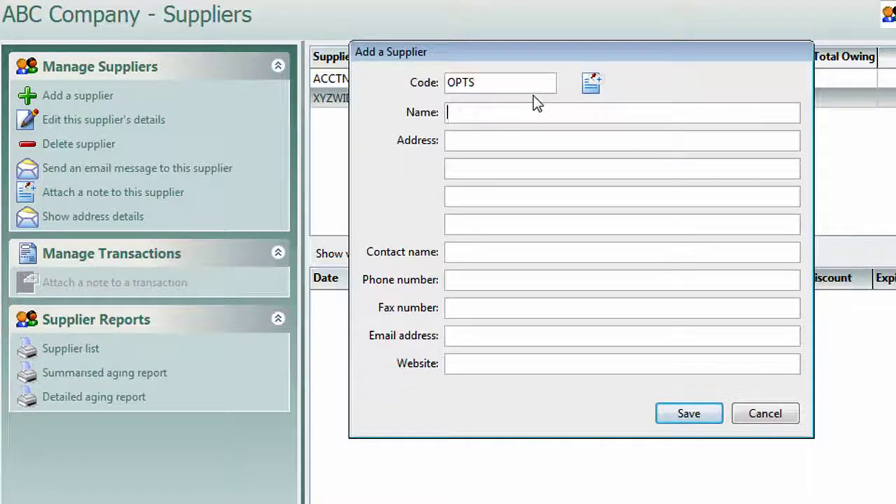
key(BackSpace)
text(Optus Billing)
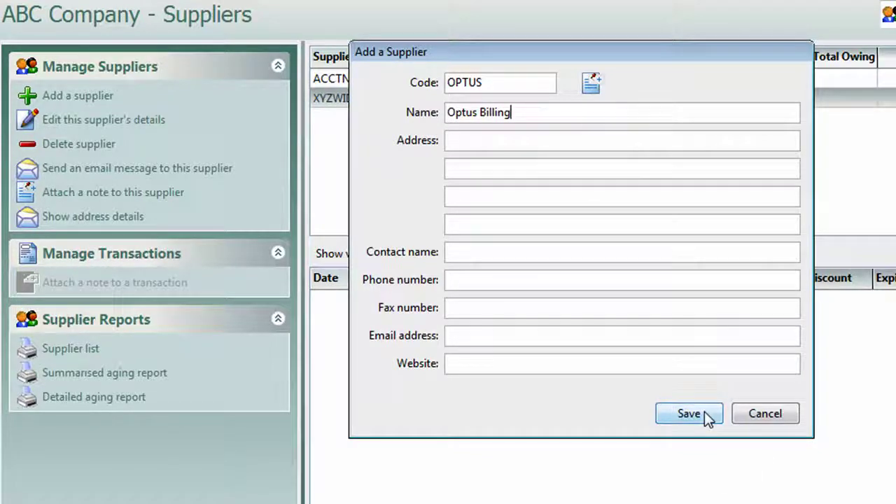
click(704, 412)
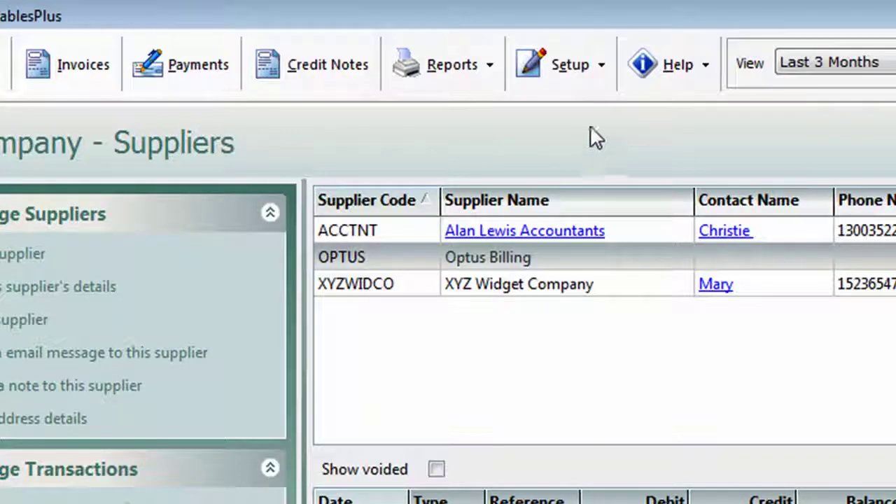
Import the 346 chart entries from Chart.csv via Setup > Import Chart and confirm
click(594, 61)
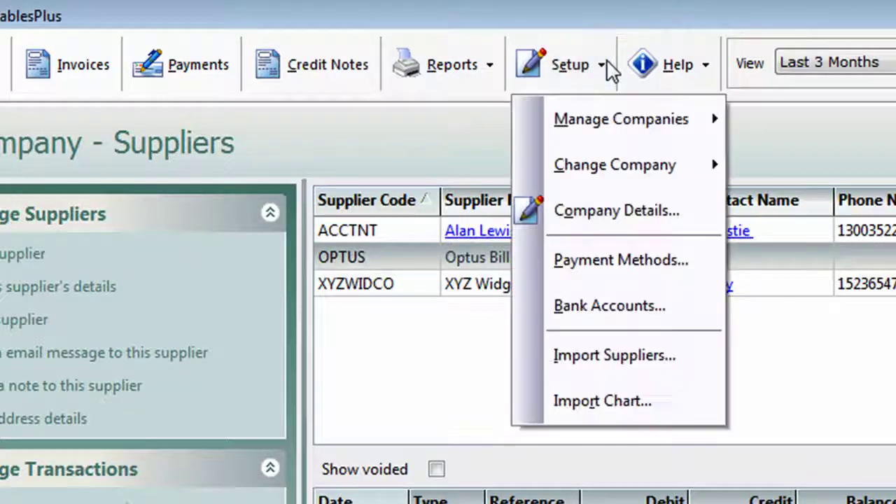
click(616, 400)
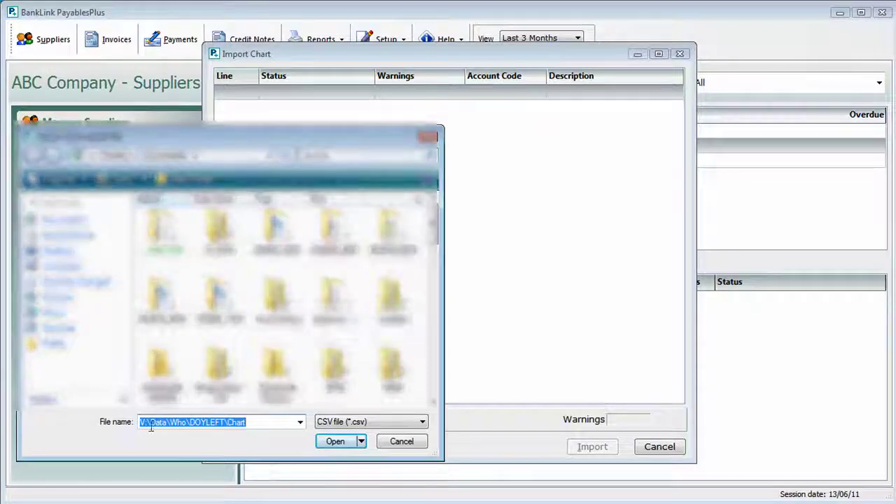
click(339, 447)
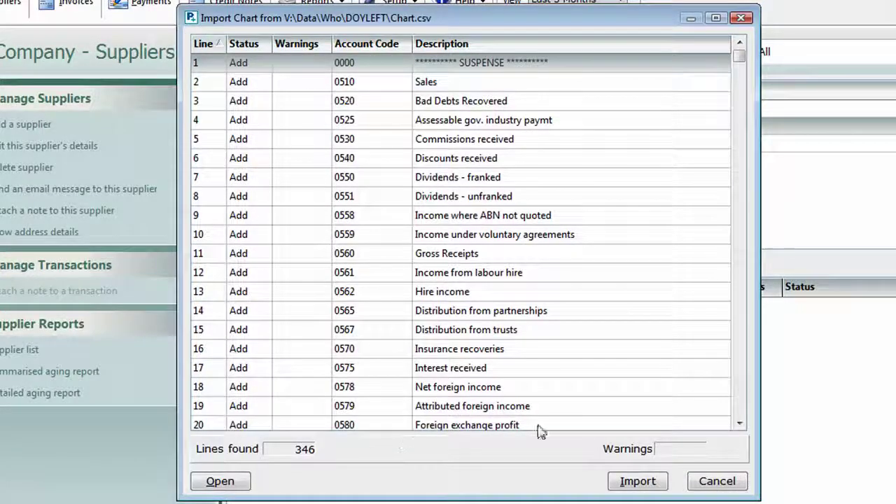
click(630, 483)
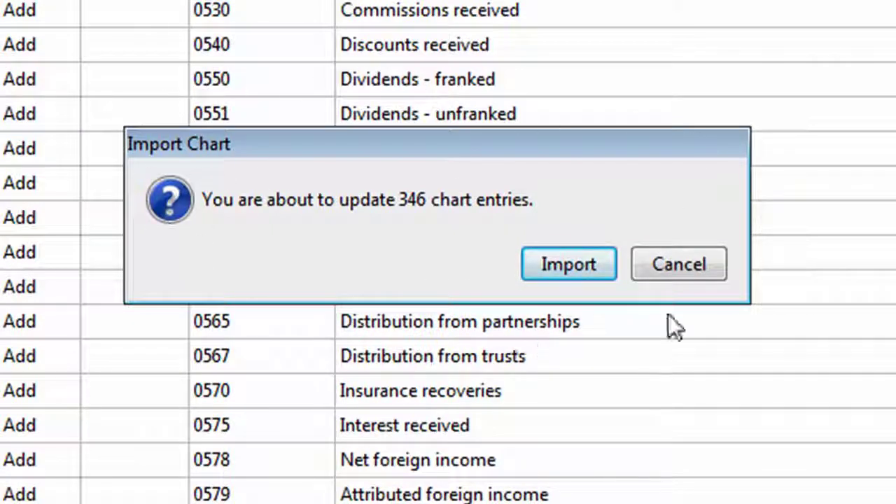
click(578, 266)
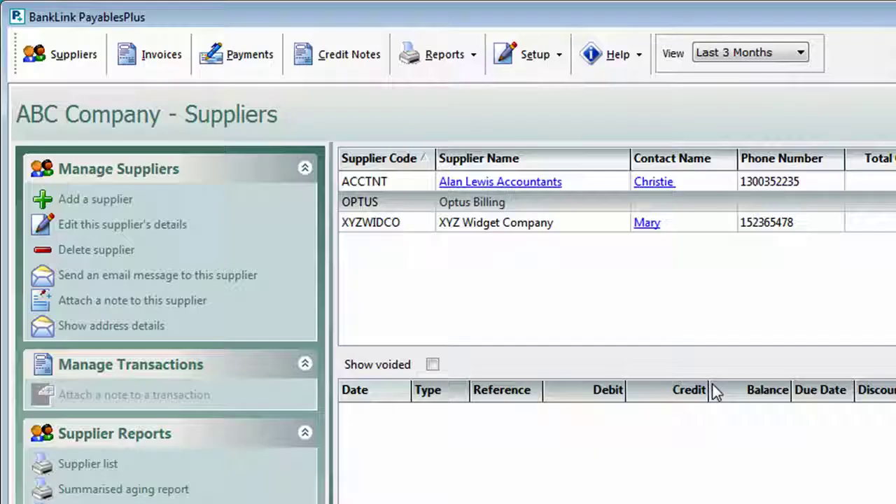